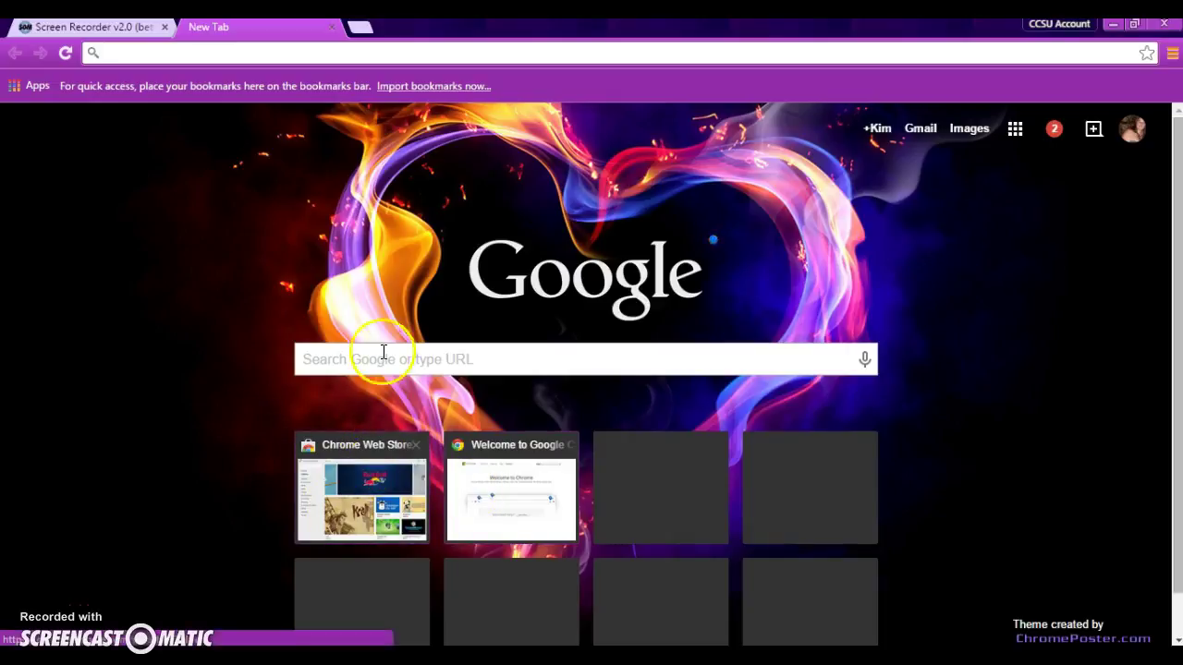
# Step: Open the Chrome Web Store from the Chrome apps page in a new browser tab
pyautogui.click(361, 31)
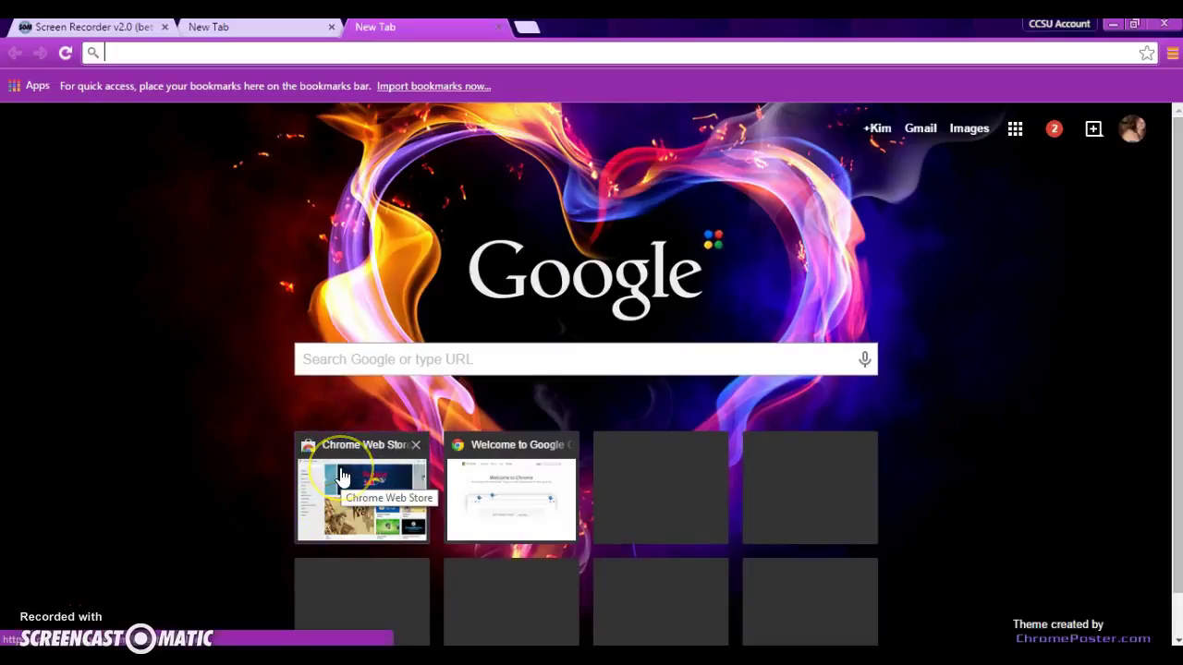
pyautogui.click(12, 86)
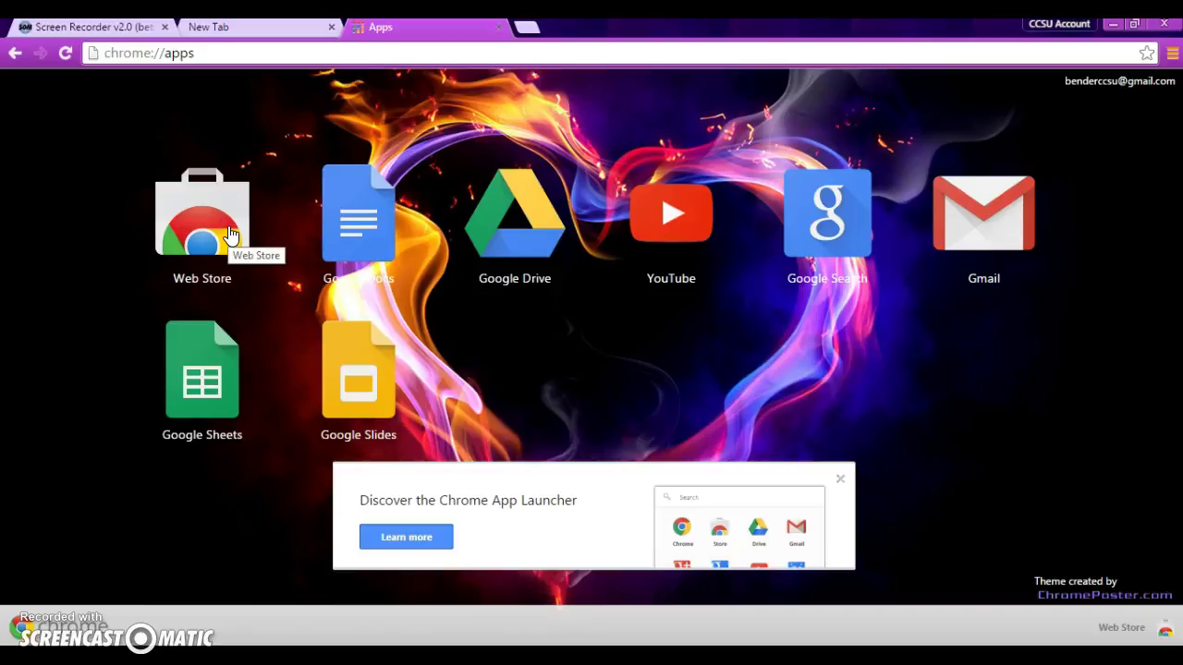
pyautogui.click(230, 235)
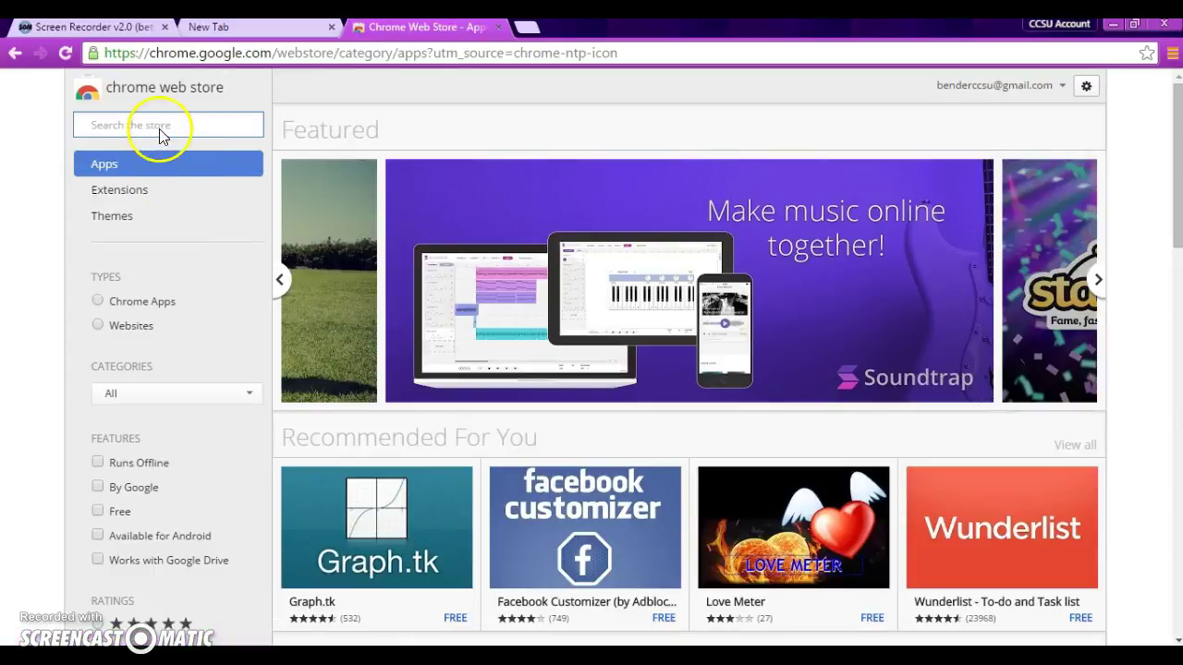
# Step: Search the store for "ad block plus" and limit the results to extensions
pyautogui.click(161, 125)
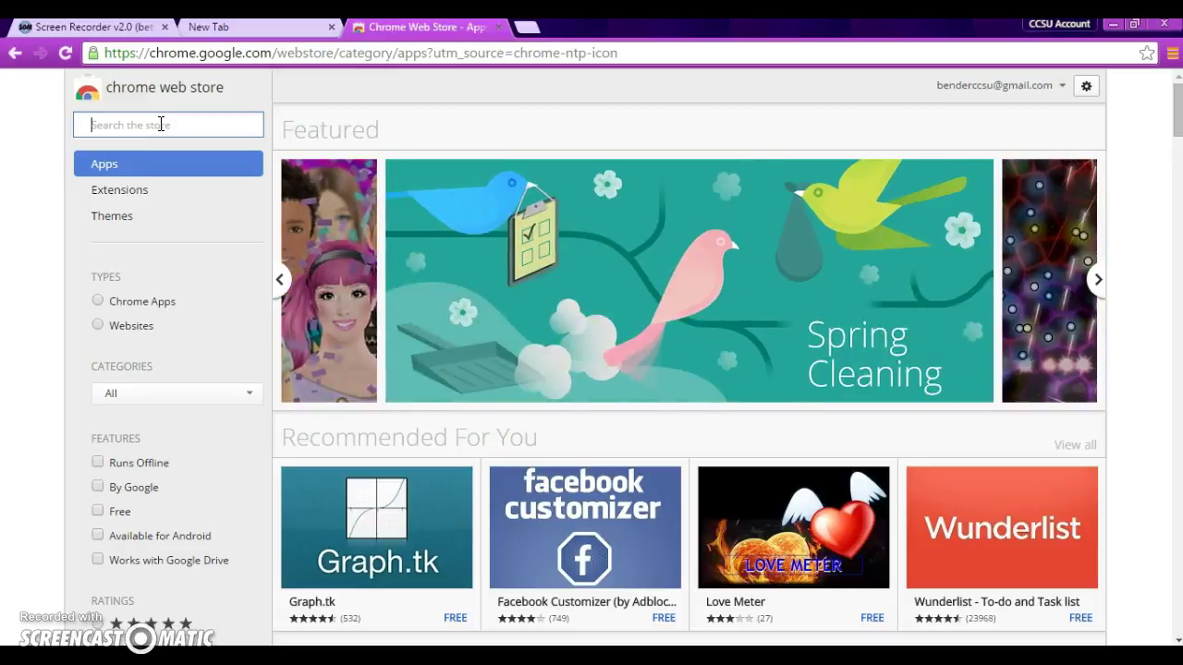
pyautogui.write('ad')
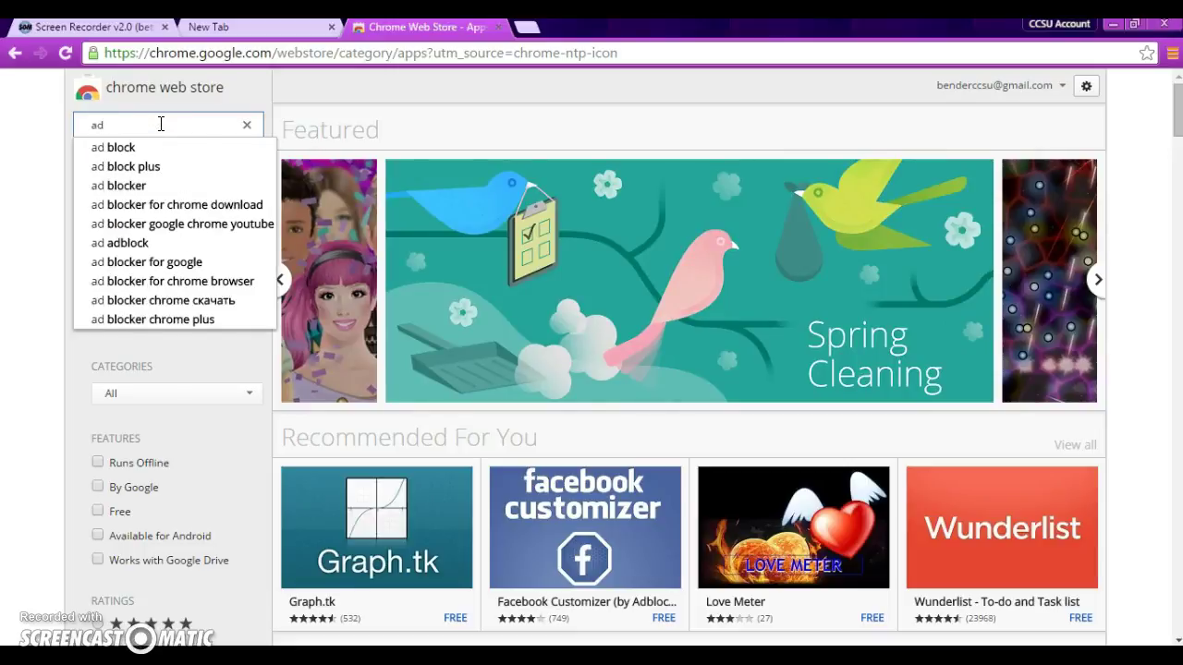
pyautogui.press('Down')
pyautogui.press('Down')
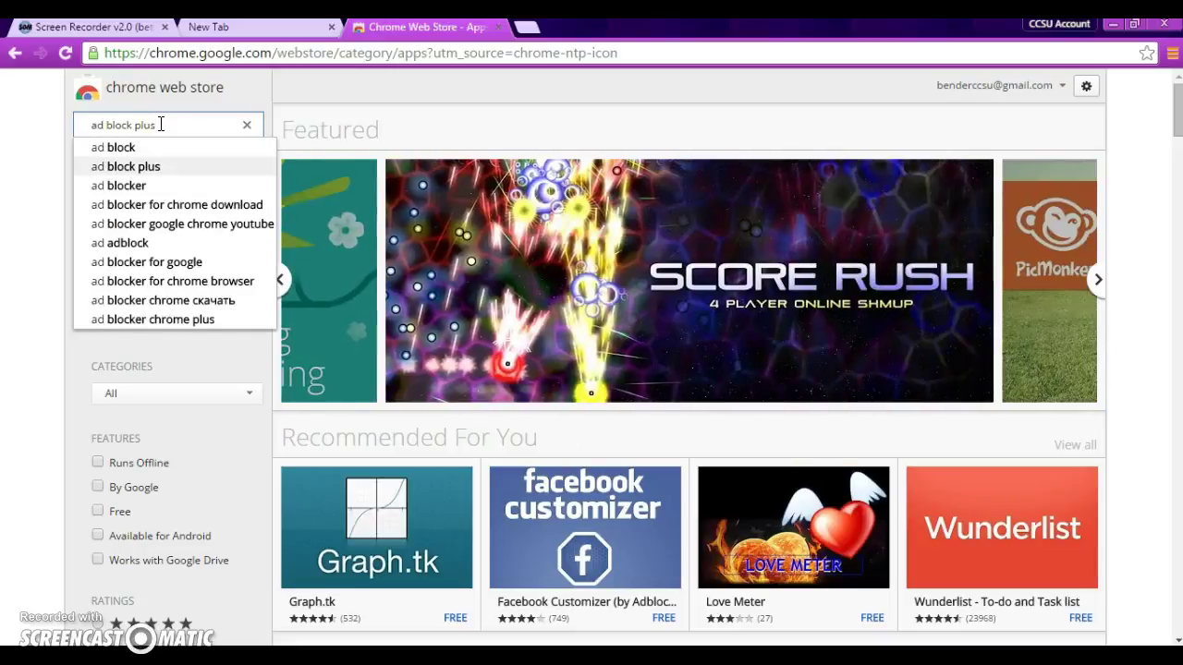
pyautogui.press('Return')
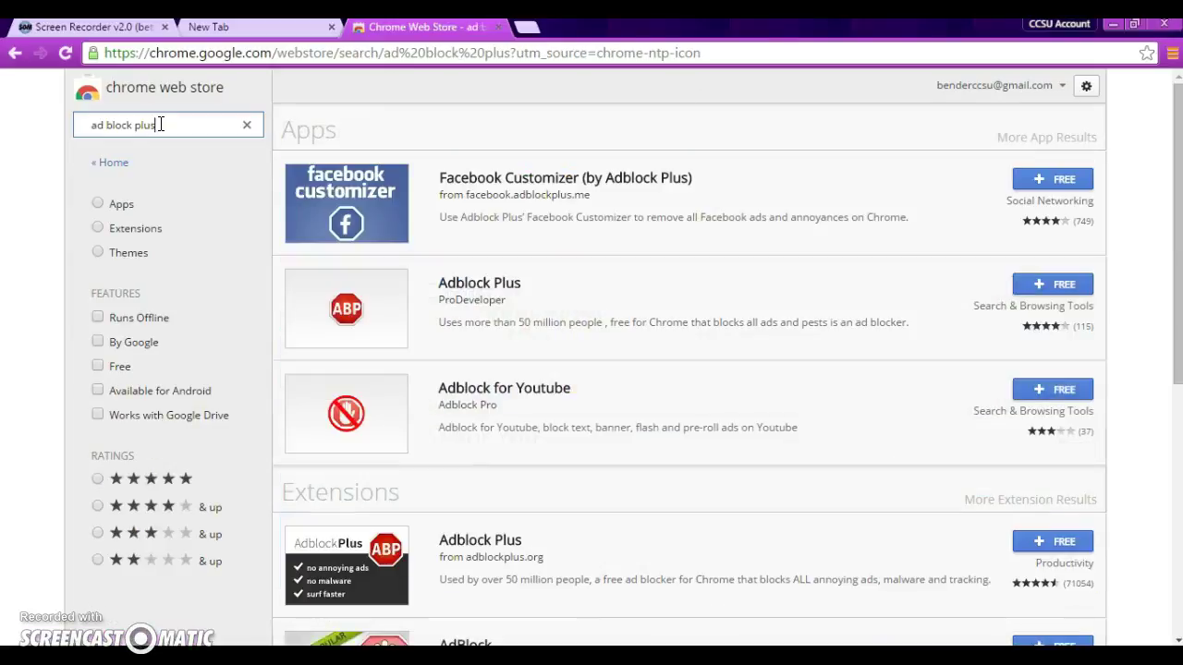
pyautogui.click(109, 135)
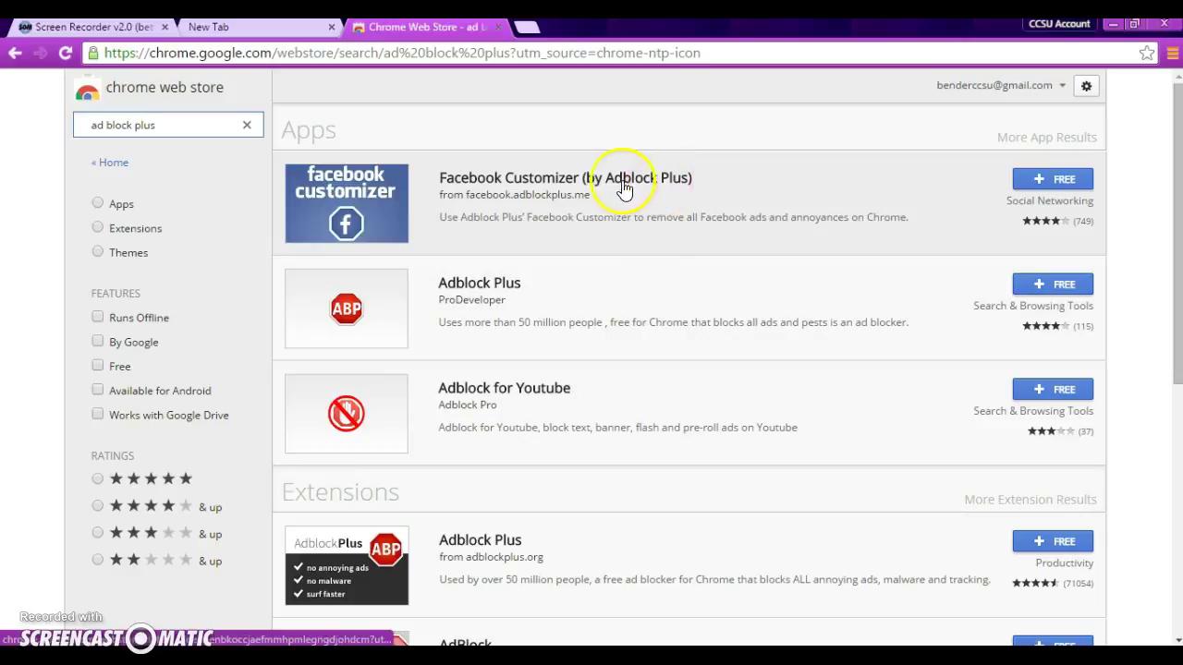
pyautogui.click(125, 237)
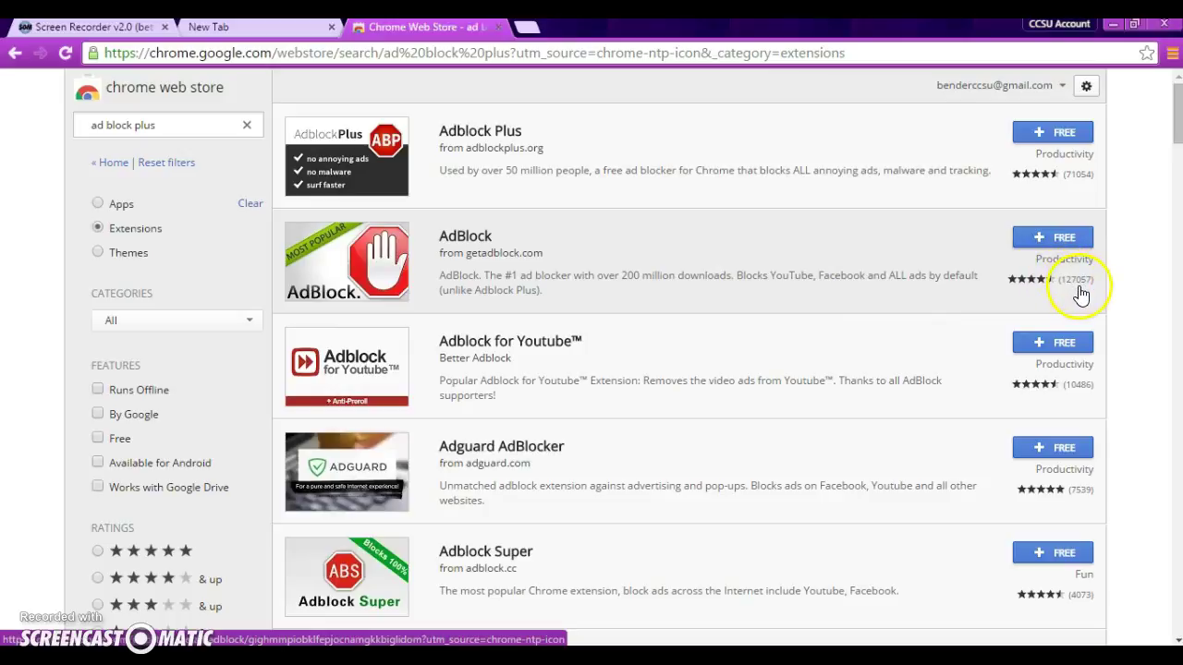
# Step: Add the AdBlock extension from getadblock.com to Chrome and close its notification and payment page
pyautogui.moveTo(1081, 294)
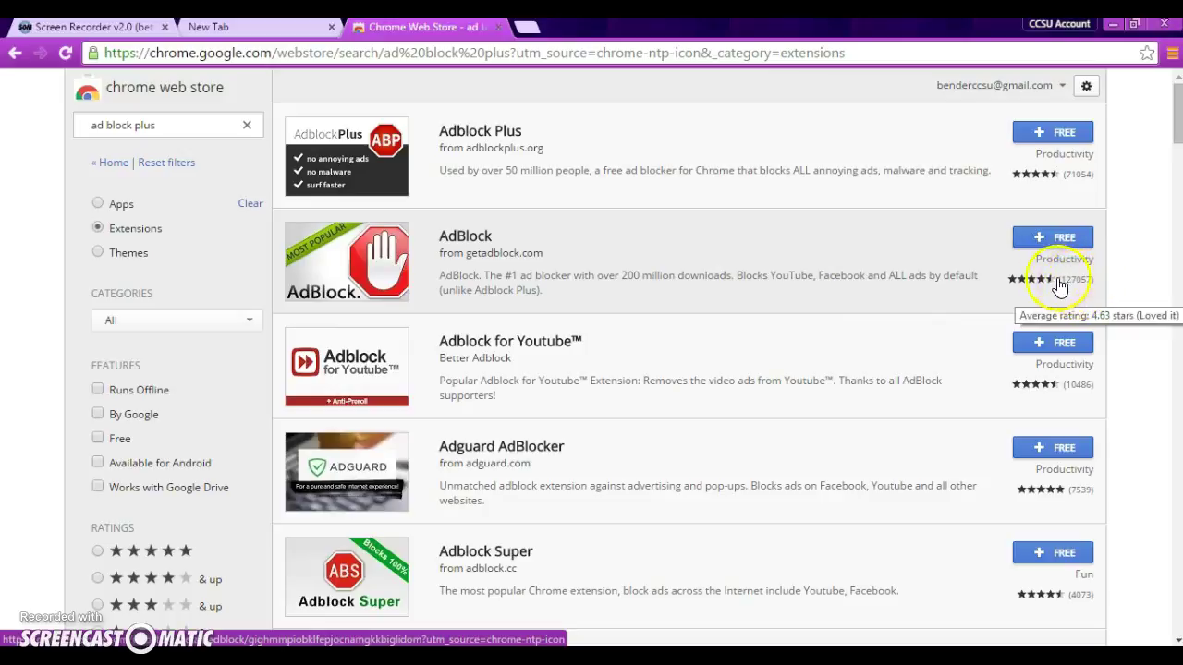
pyautogui.click(1051, 240)
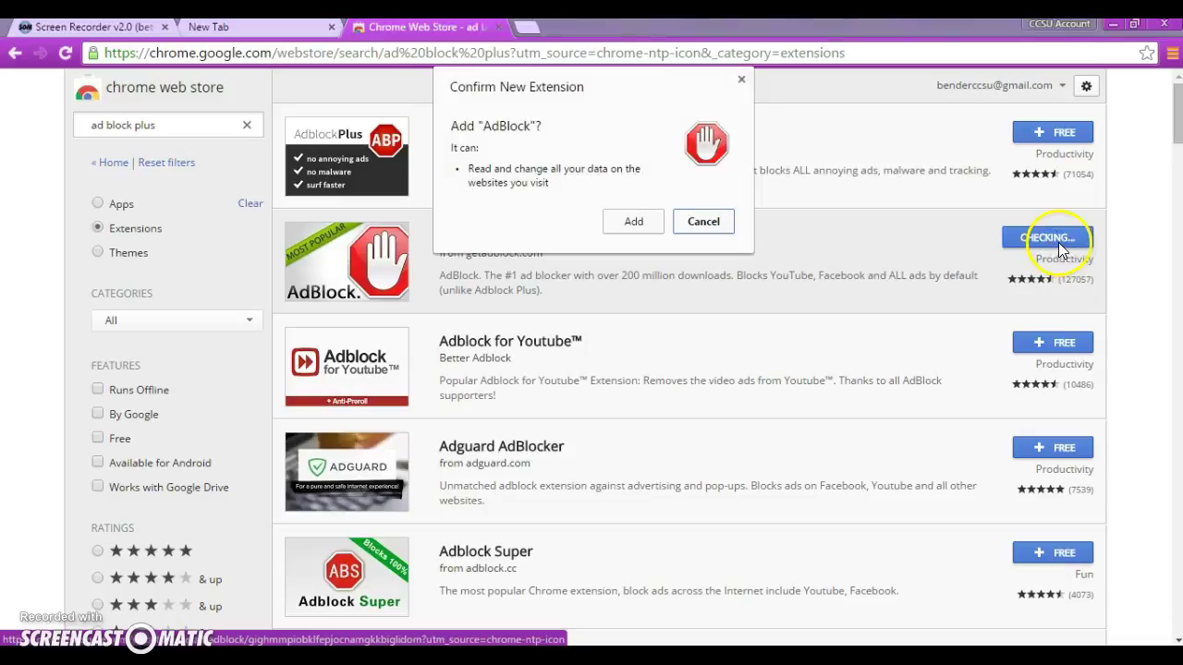
pyautogui.click(634, 222)
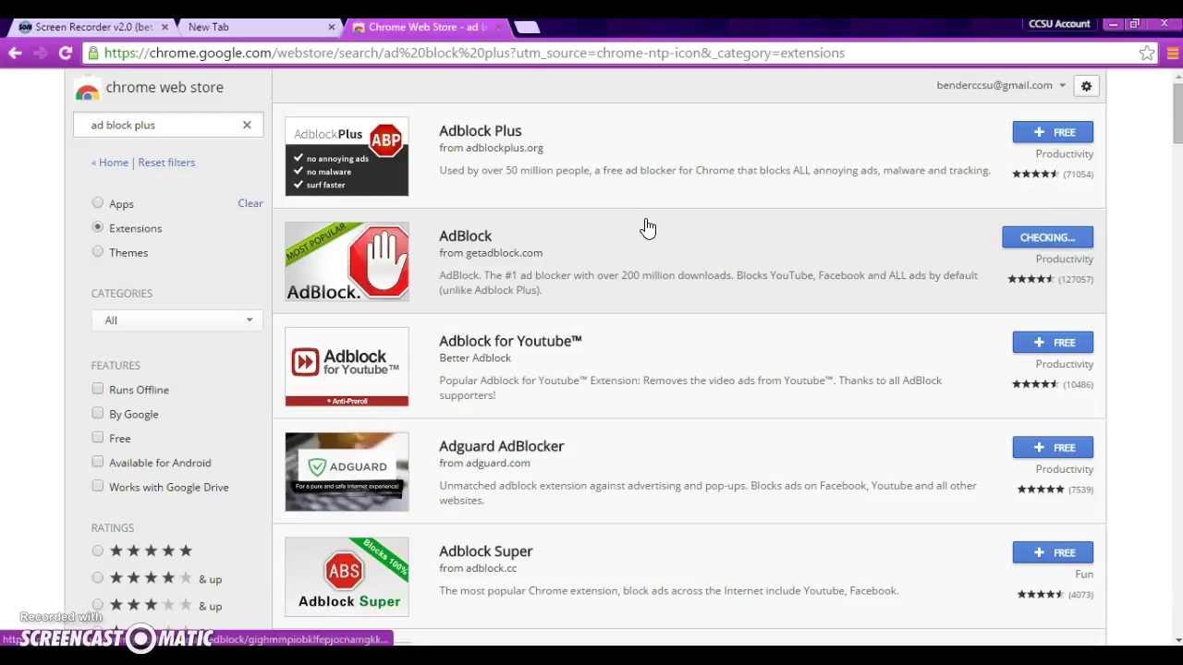
pyautogui.click(654, 223)
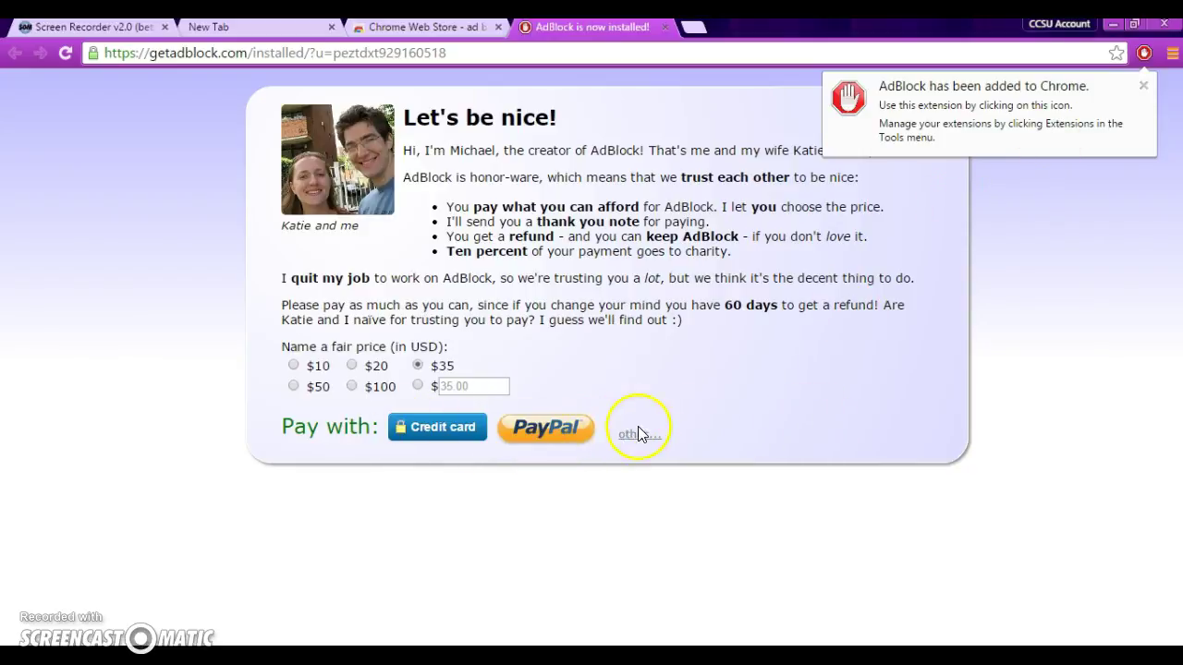
pyautogui.click(1144, 85)
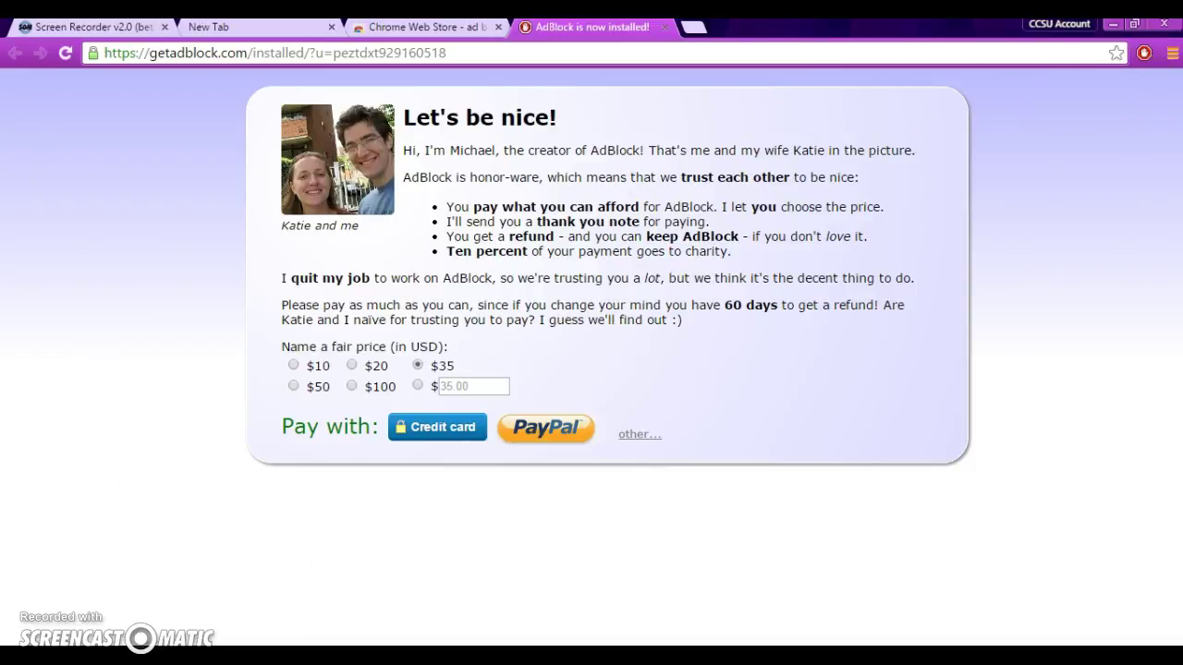
pyautogui.click(667, 28)
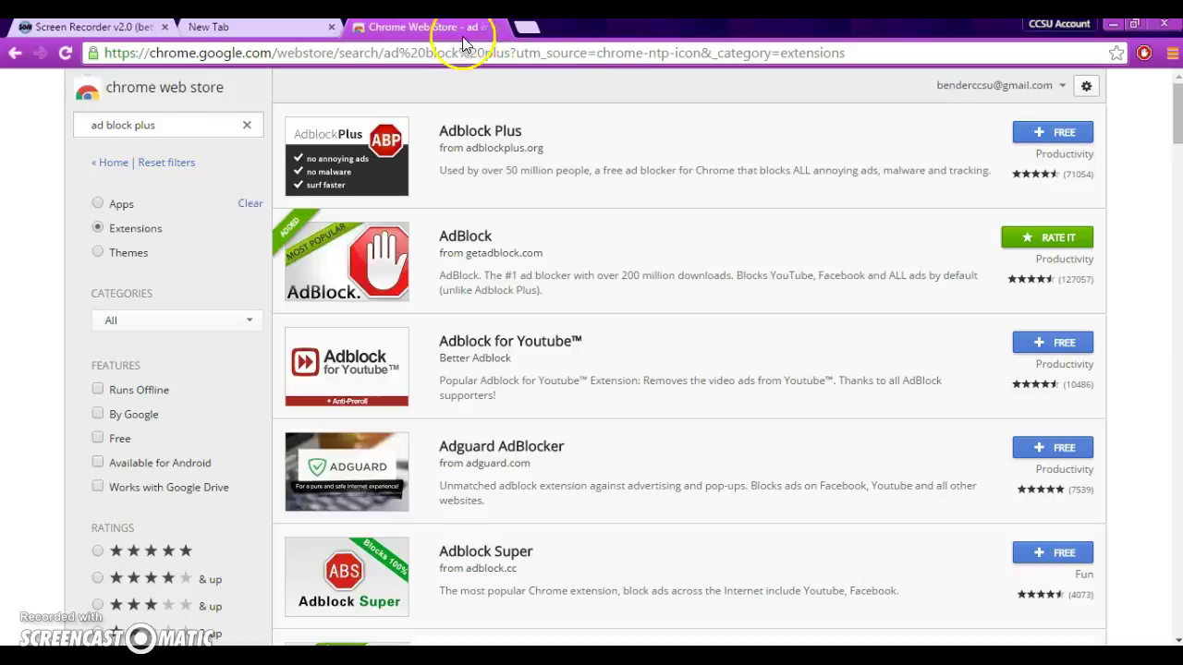
# Step: Search the extensions for "tabcloud" and add the TabCloud extension from connorhd.co.uk to Chrome
pyautogui.click(145, 128)
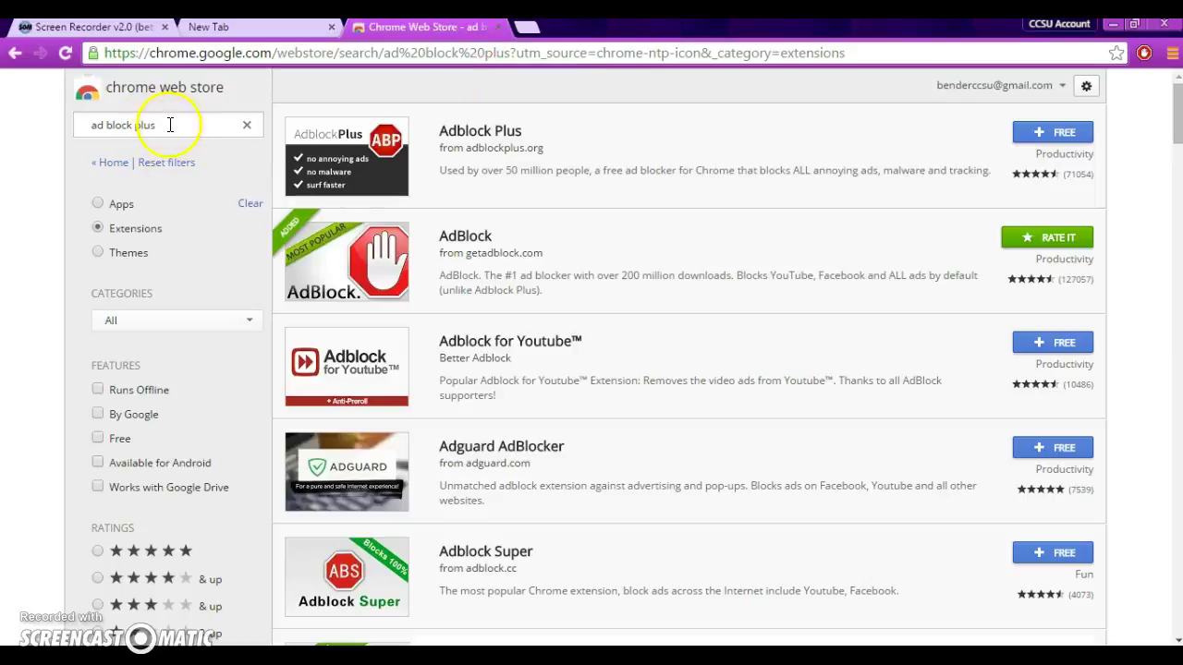
pyautogui.click(171, 127)
pyautogui.press('BackSpace')
pyautogui.press('BackSpace')
pyautogui.press('BackSpace')
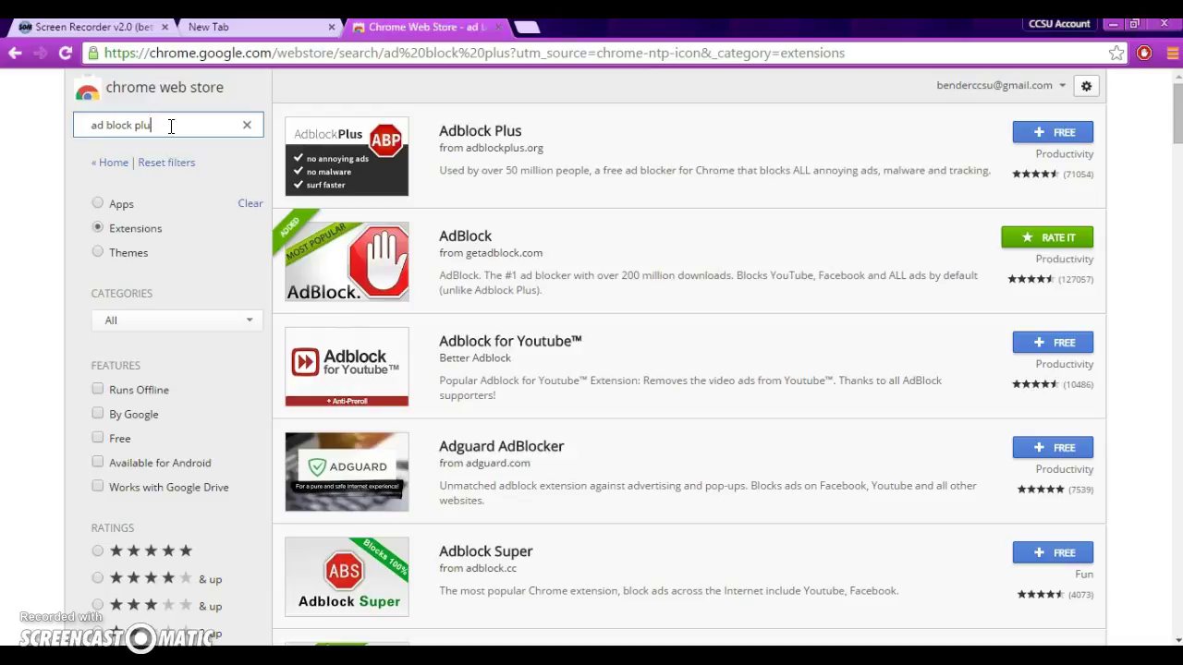
pyautogui.press('BackSpace')
pyautogui.press('BackSpace')
pyautogui.press('BackSpace')
pyautogui.press('BackSpace')
pyautogui.press('BackSpace')
pyautogui.press('BackSpace')
pyautogui.press('BackSpace')
pyautogui.press('BackSpace')
pyautogui.press('BackSpace')
pyautogui.press('BackSpace')
pyautogui.write('tab')
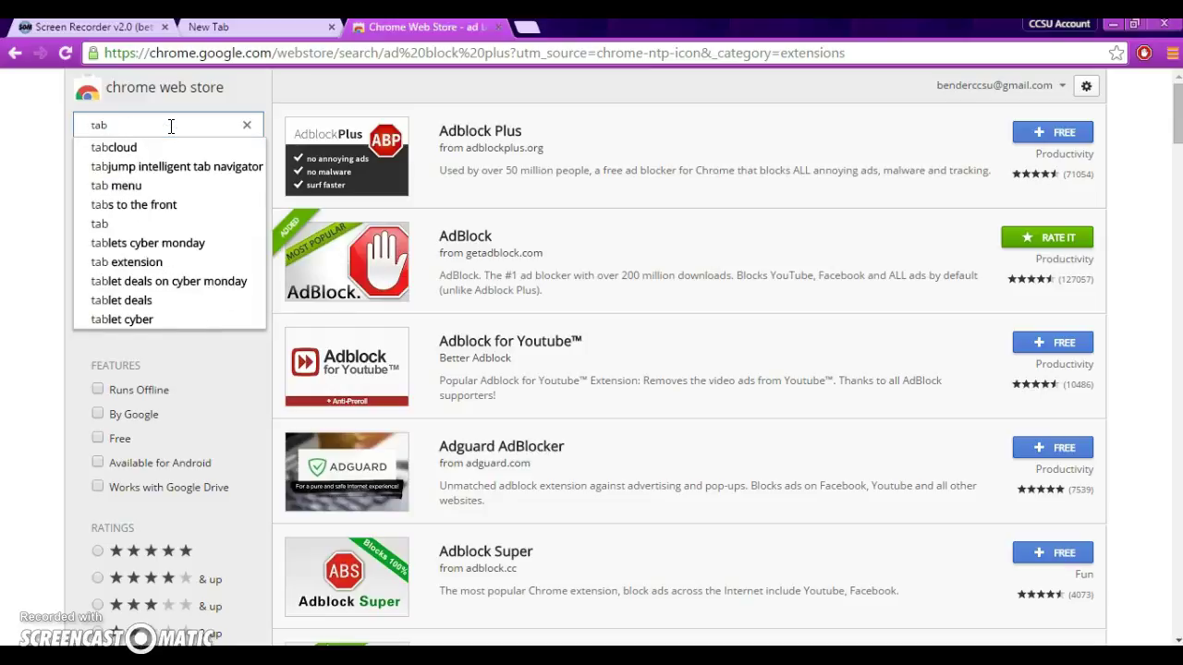
pyautogui.press('Down')
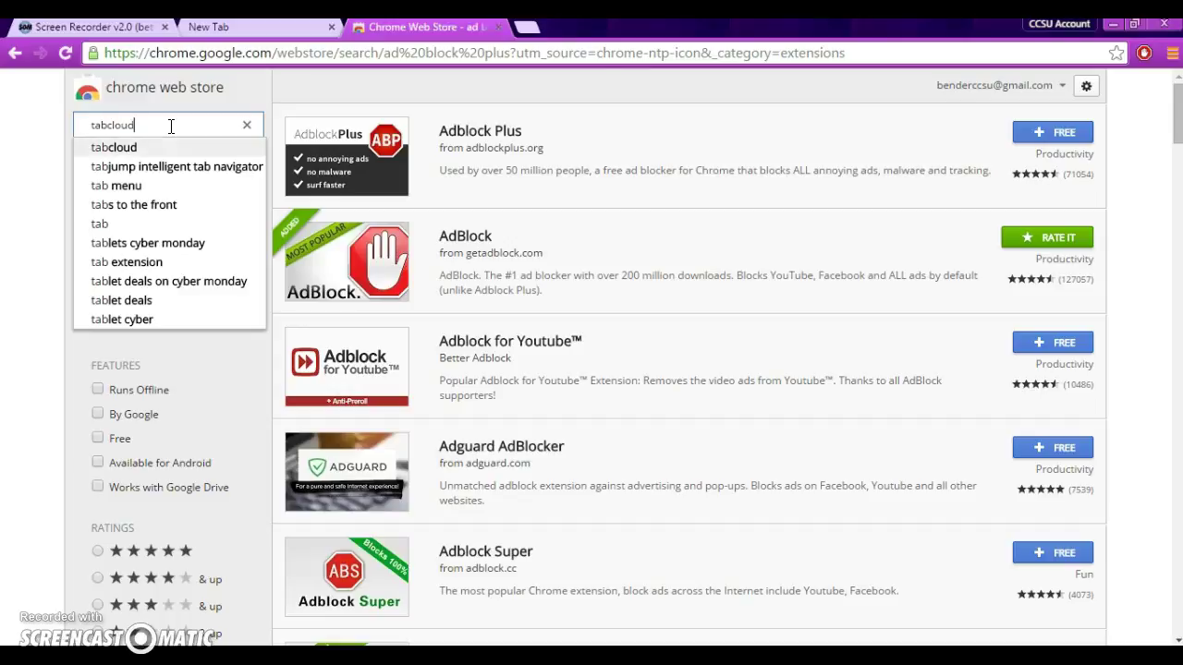
pyautogui.press('Return')
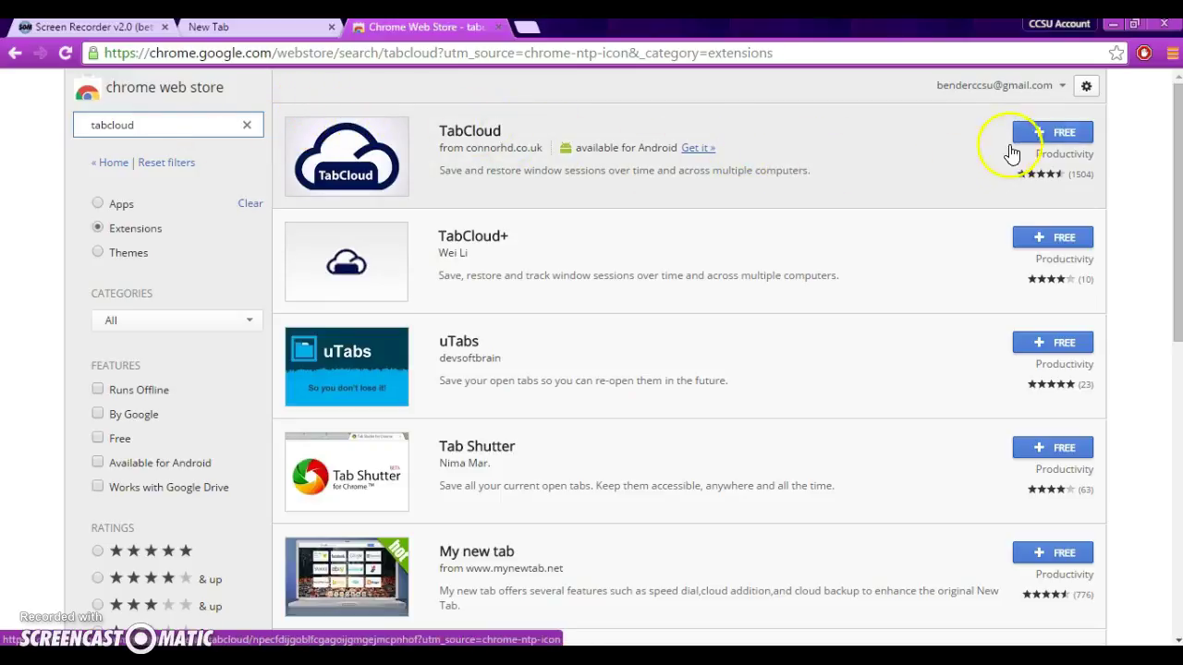
pyautogui.click(1040, 139)
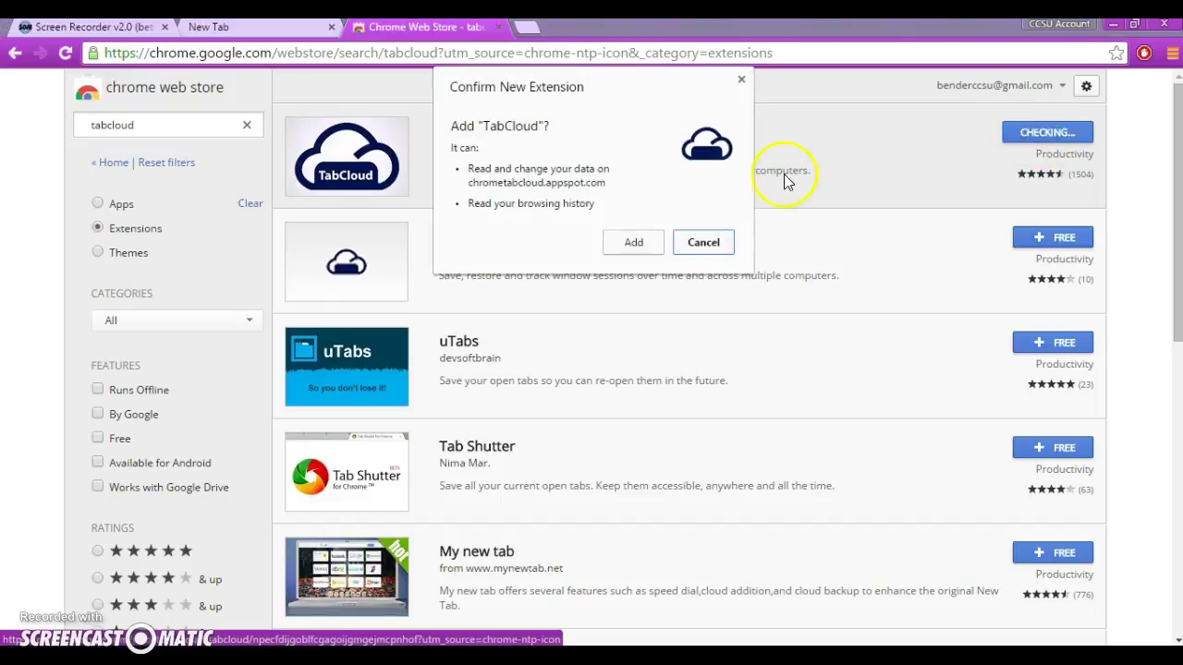
pyautogui.click(634, 244)
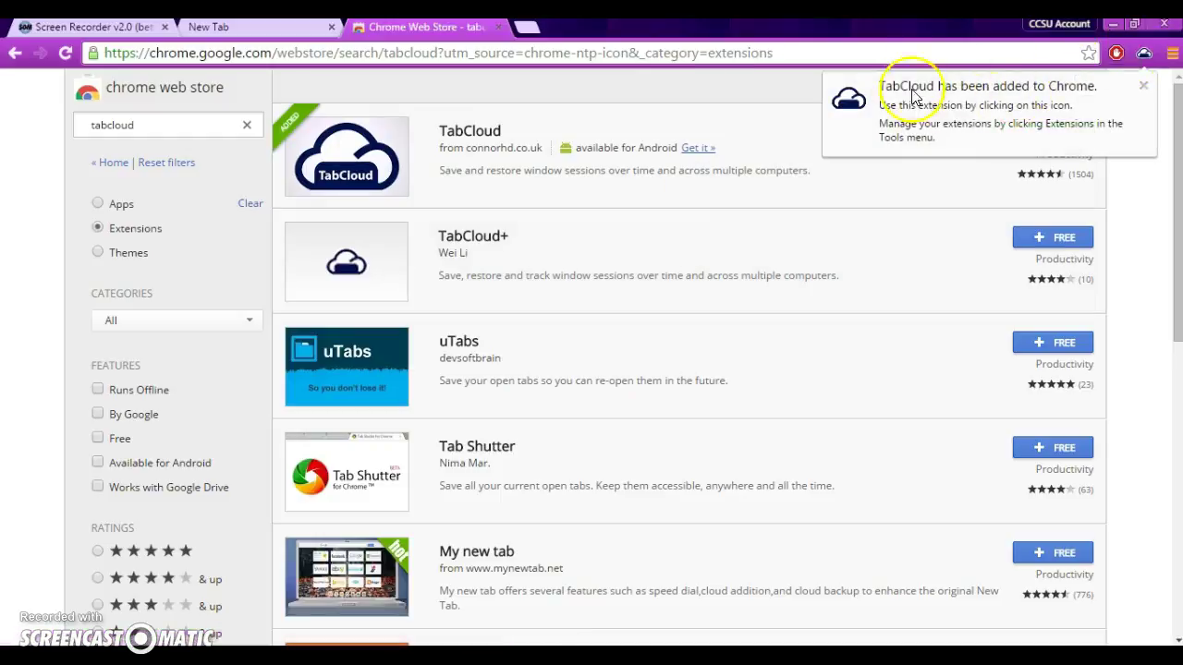
# Step: Clear the store's search text and dismiss the two Malwarebytes notifications
pyautogui.click(148, 124)
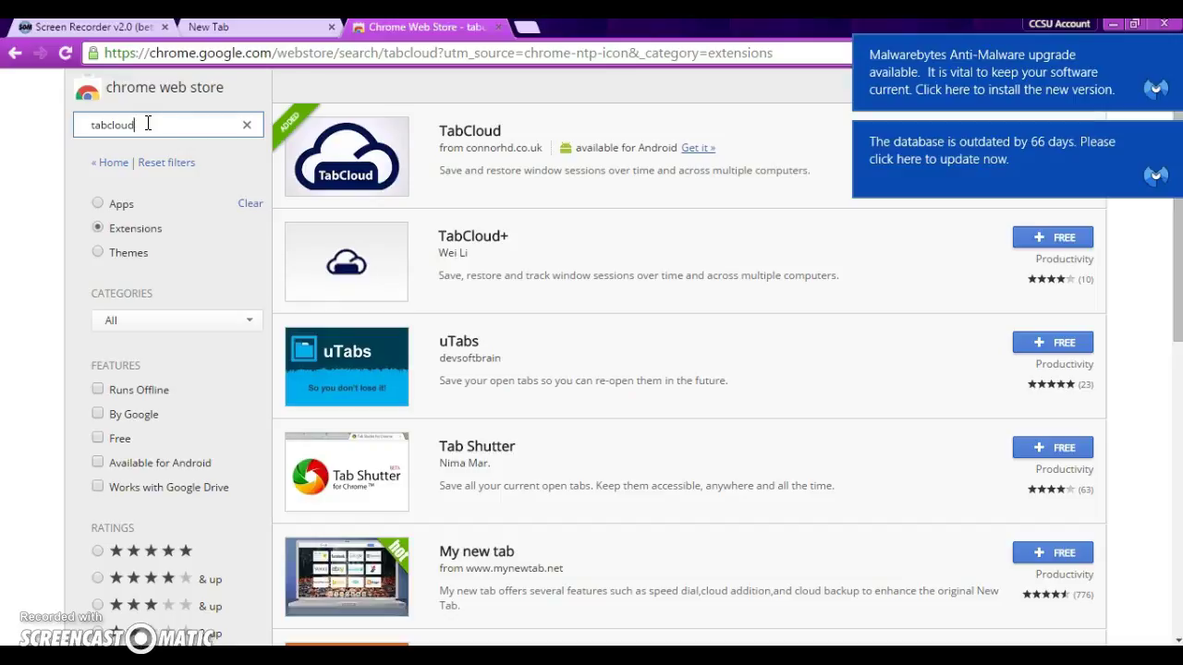
pyautogui.press('BackSpace')
pyautogui.press('BackSpace')
pyautogui.press('BackSpace')
pyautogui.press('BackSpace')
pyautogui.press('BackSpace')
pyautogui.press('BackSpace')
pyautogui.press('BackSpace')
pyautogui.press('BackSpace')
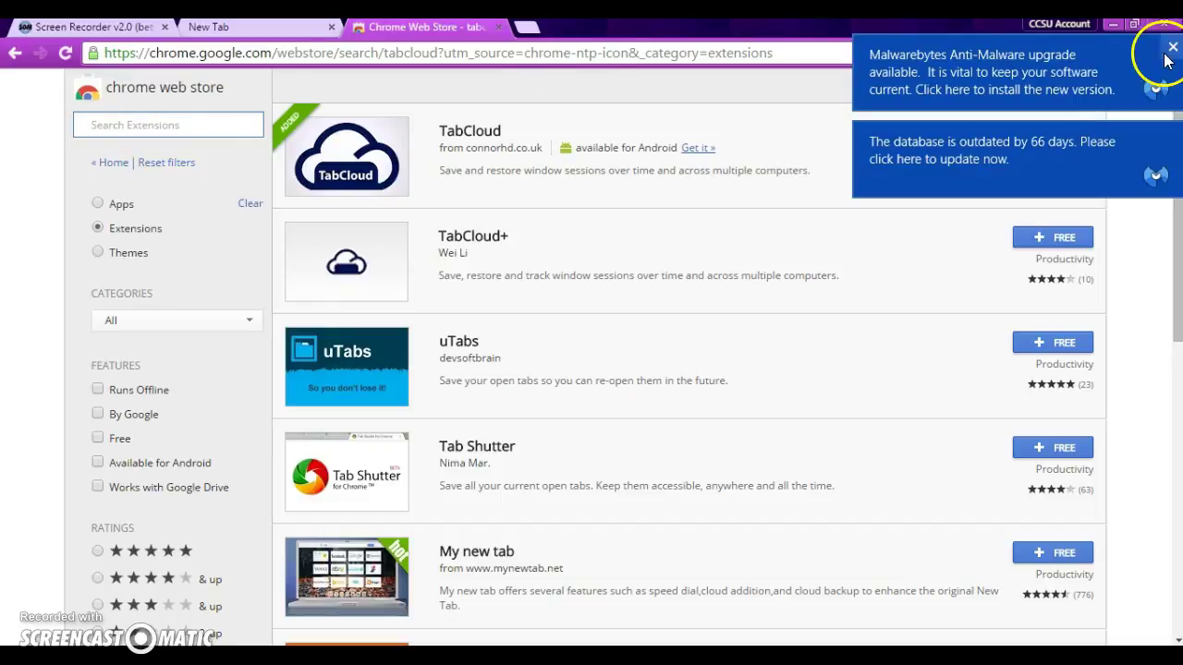
pyautogui.click(1172, 43)
pyautogui.click(1172, 137)
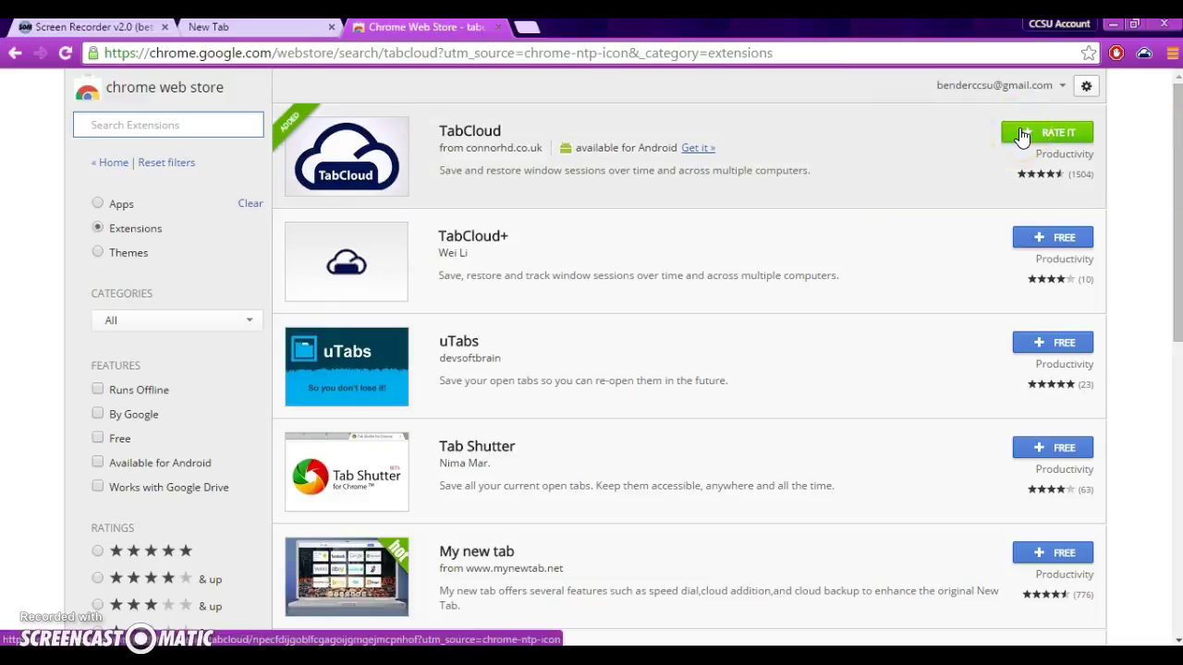
# Step: Search the extensions for "extensity" and add the Extensity extension to Chrome
pyautogui.write('exten')
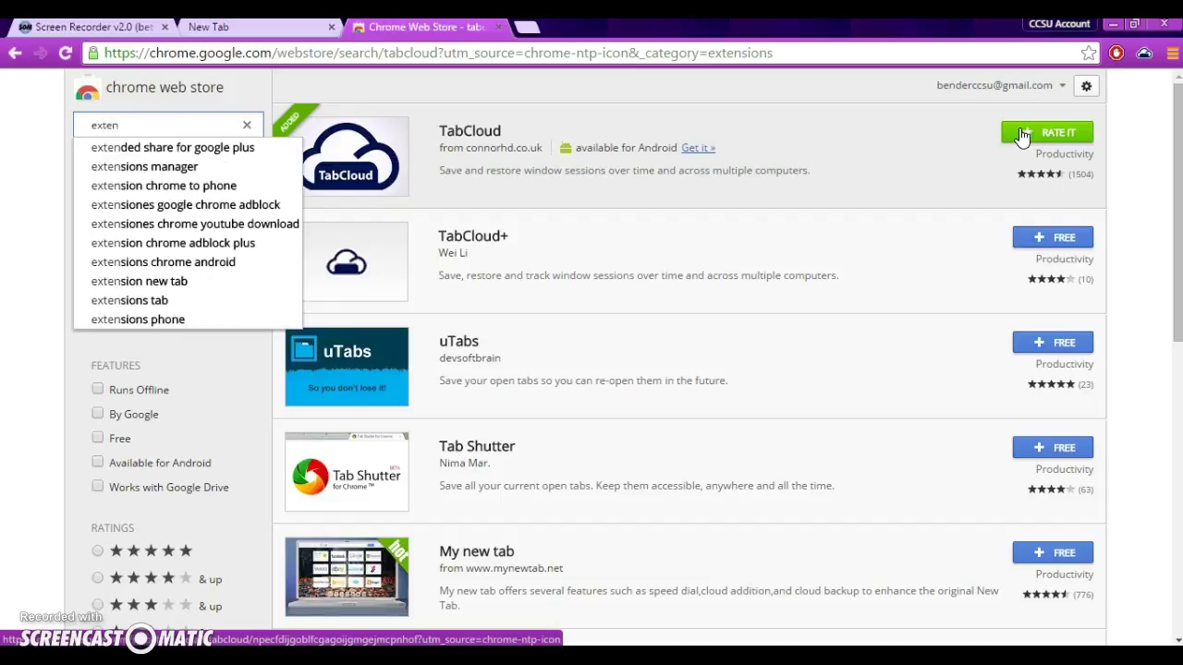
pyautogui.write('sity')
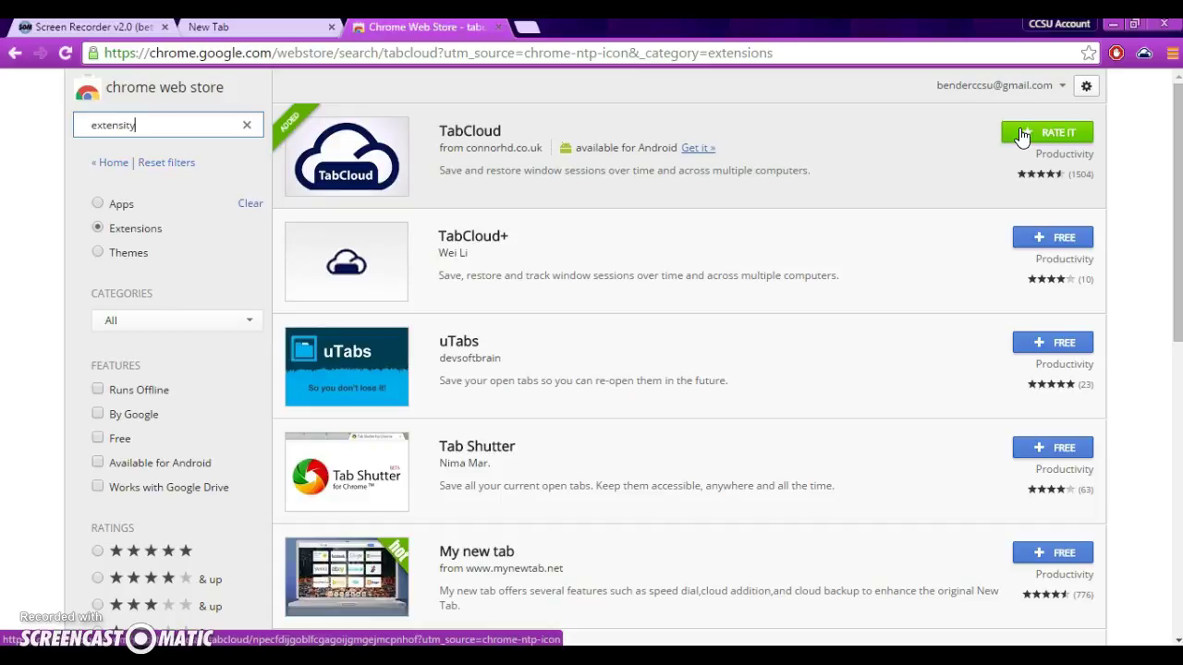
pyautogui.press('Return')
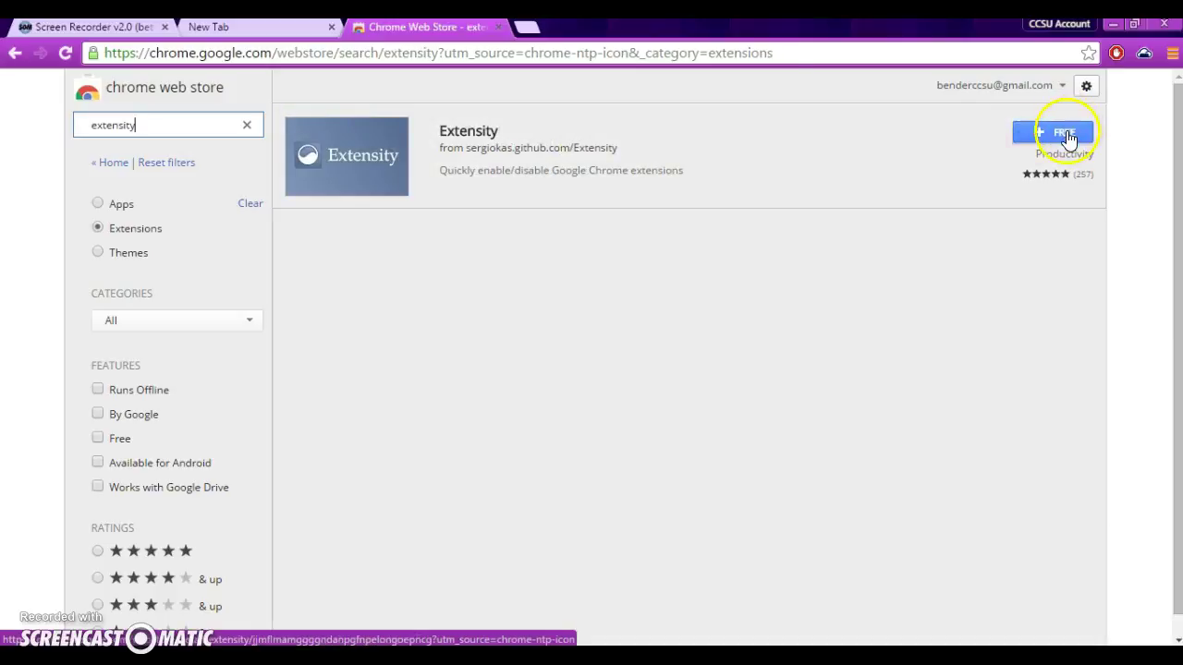
pyautogui.click(1063, 134)
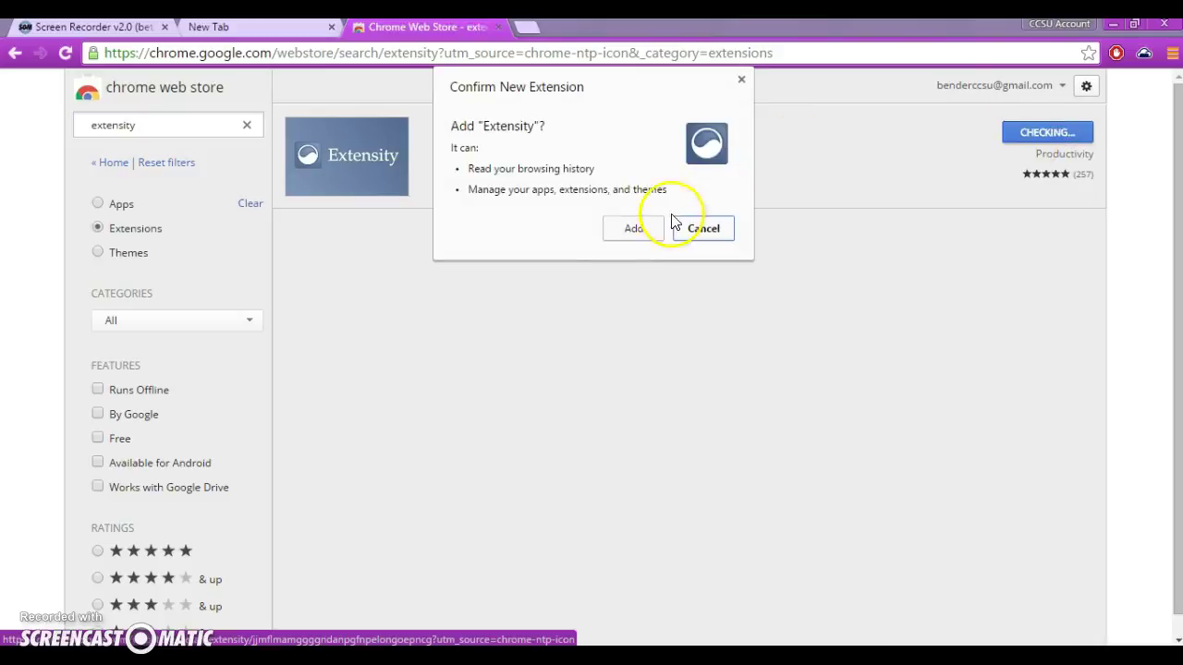
pyautogui.click(633, 229)
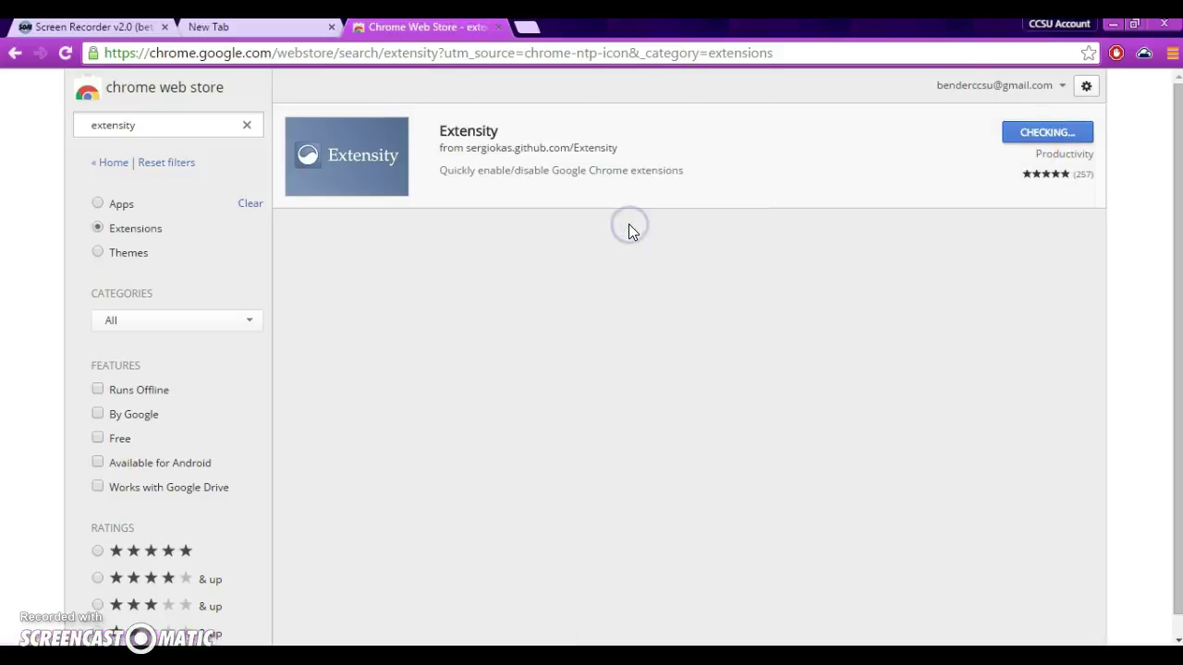